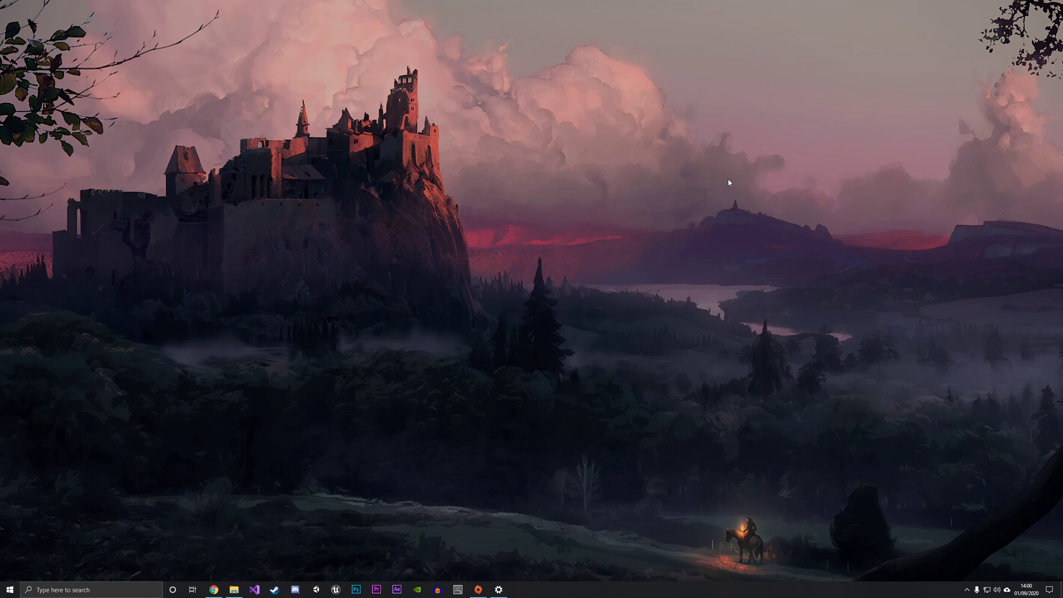
Browse to C:\Program Files (x86)\Origin Games and view STAR WARS Battlefront's folder properties
key(super+e)
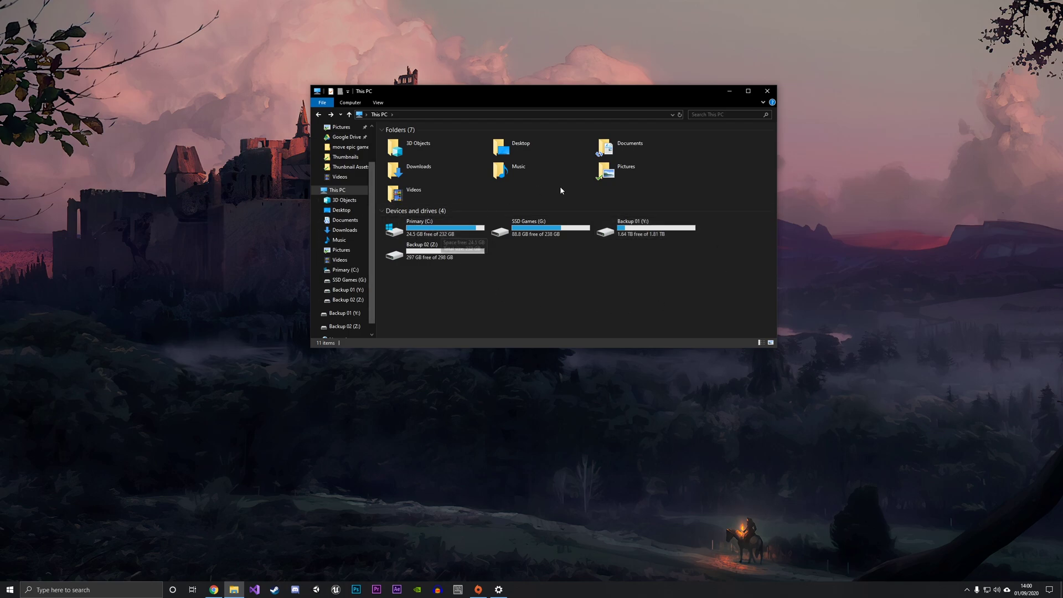
double_click(418, 227)
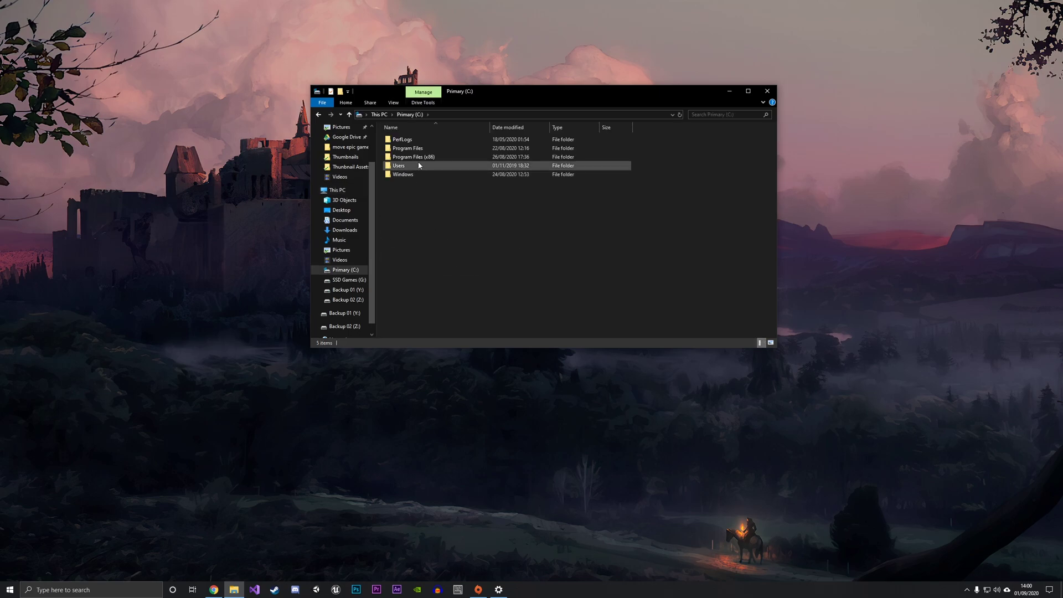
double_click(431, 157)
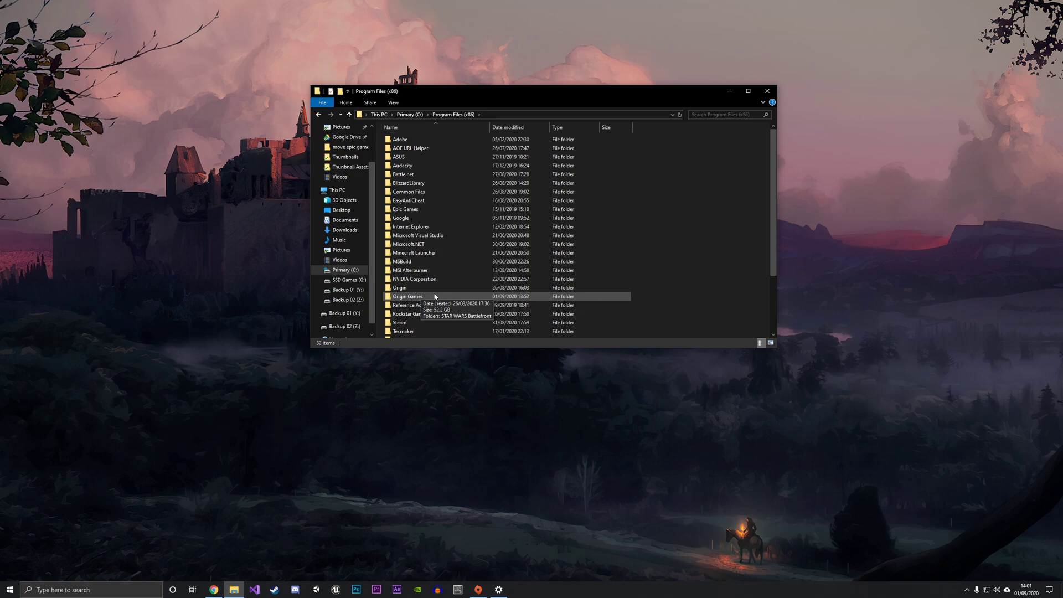
double_click(408, 297)
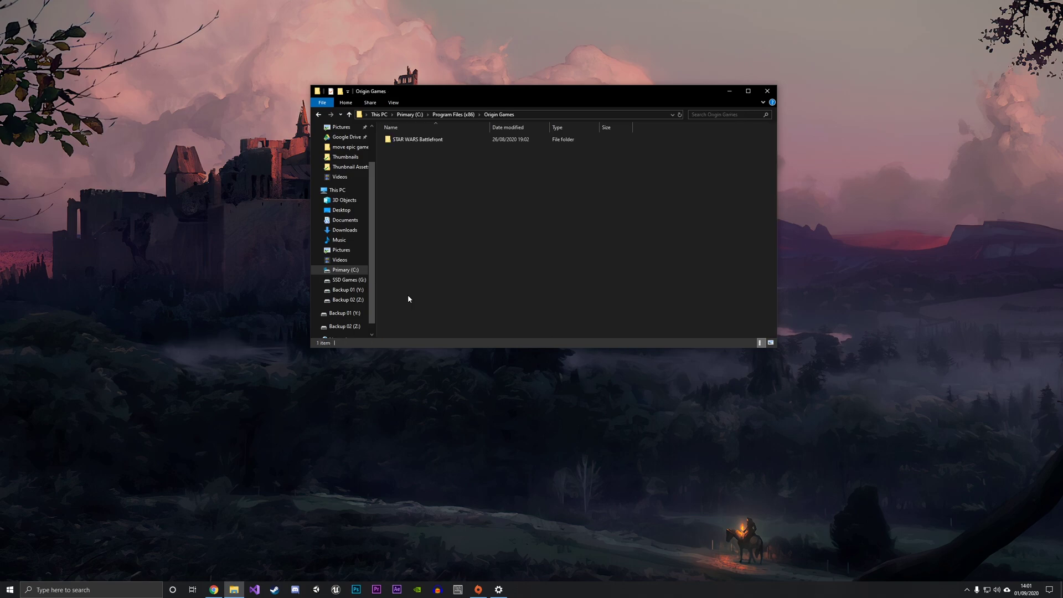
drag(512, 165, 398, 137)
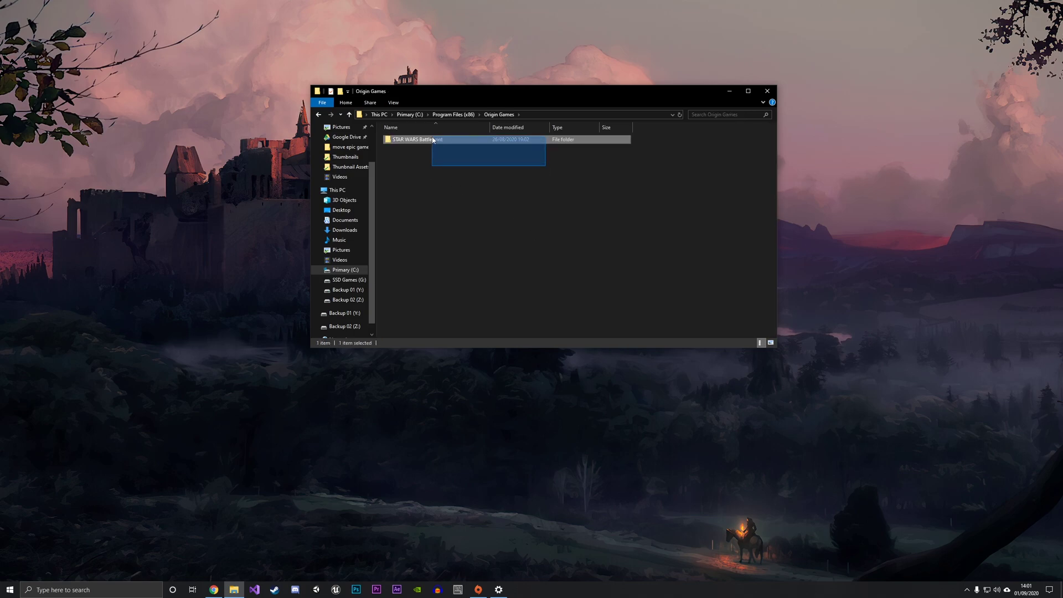
right_click(452, 144)
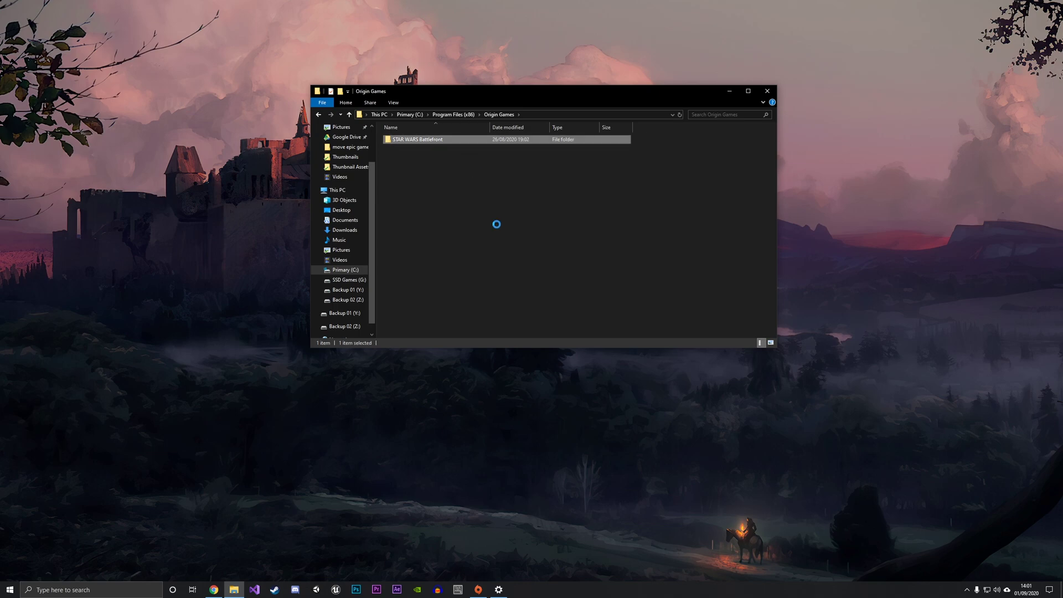
click(476, 326)
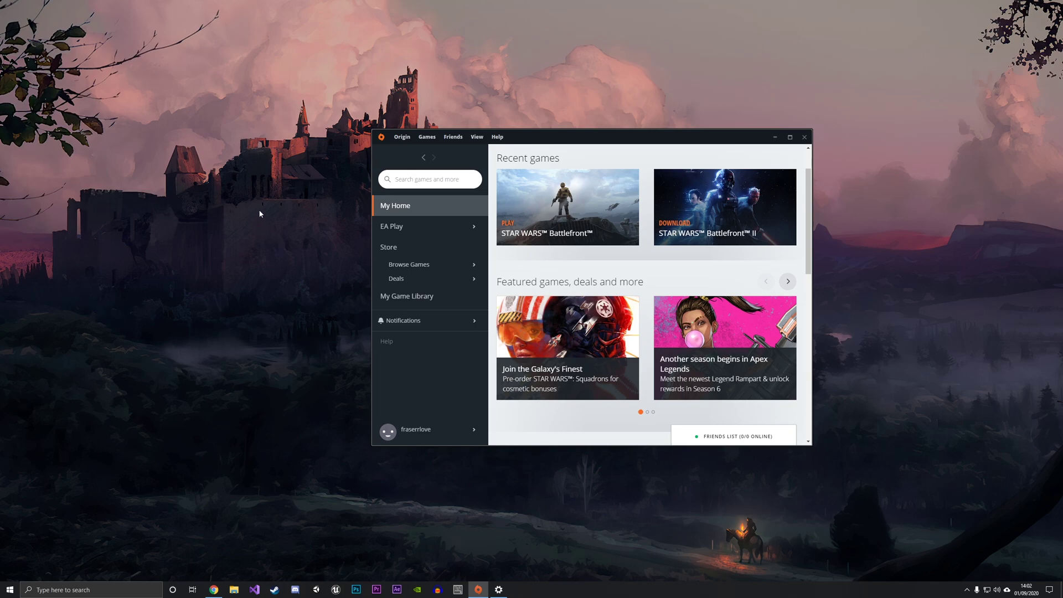
Open Origin's Application Settings from the Origin menu
click(404, 139)
mouse_move(426, 136)
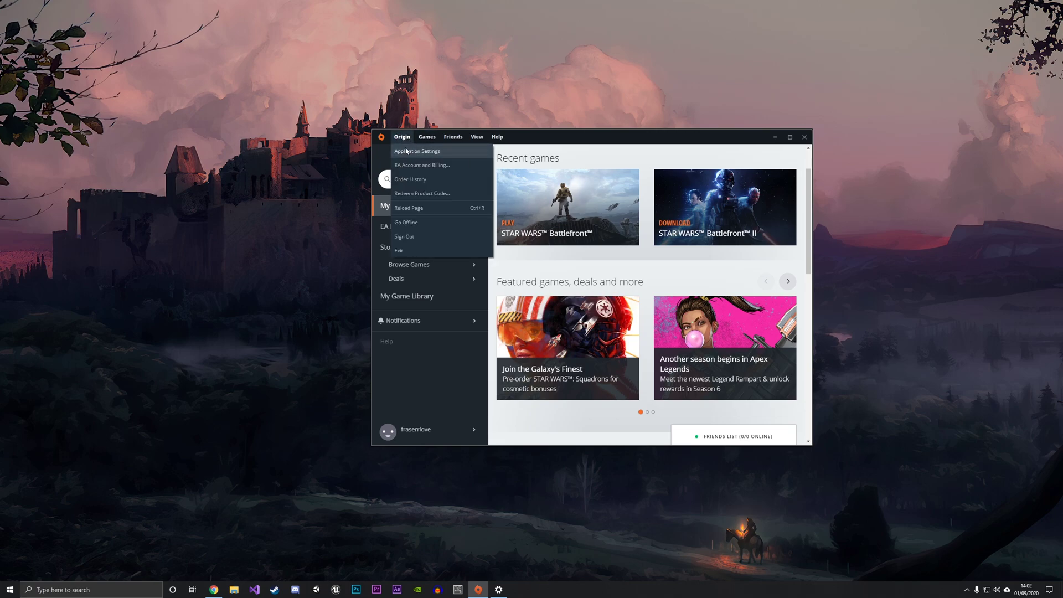
click(405, 151)
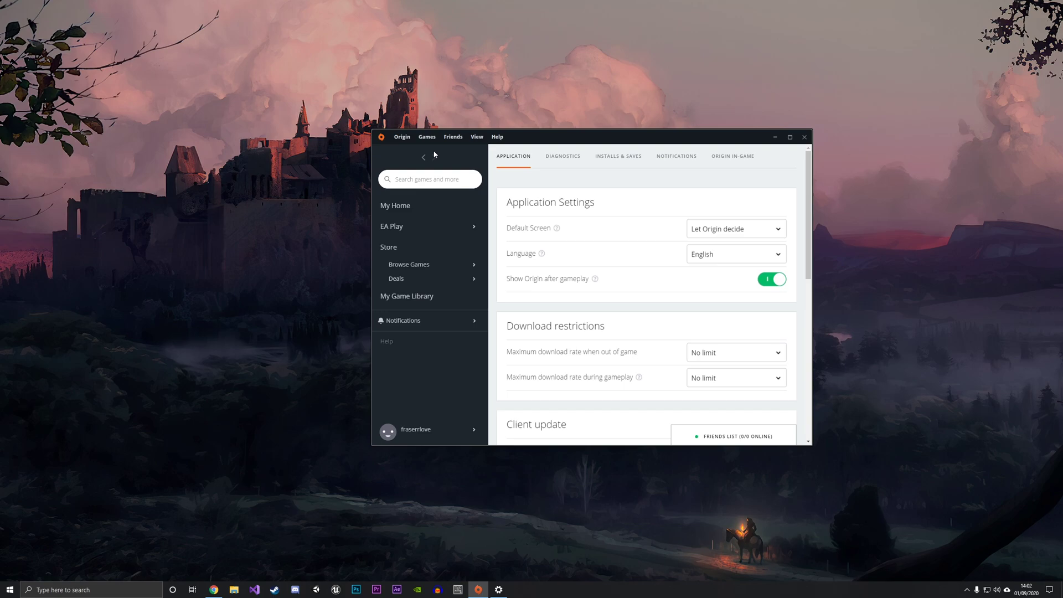
Show the Installs & Saves settings down to the game library location, C:\Program Files (x86)\Origin Games
click(610, 160)
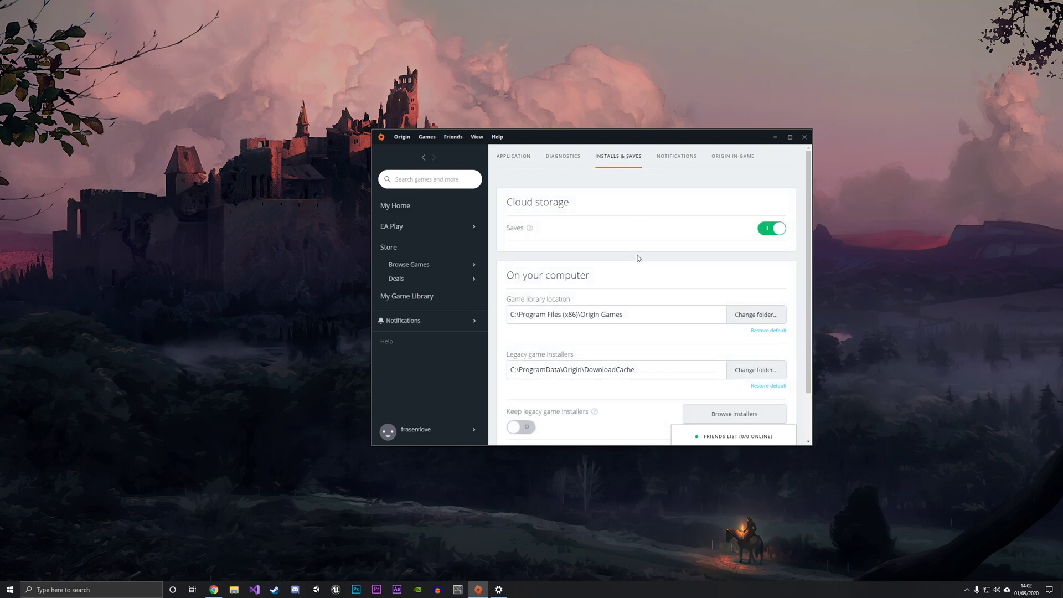
scroll(640, 256, down, 1)
scroll(639, 251, down, 1)
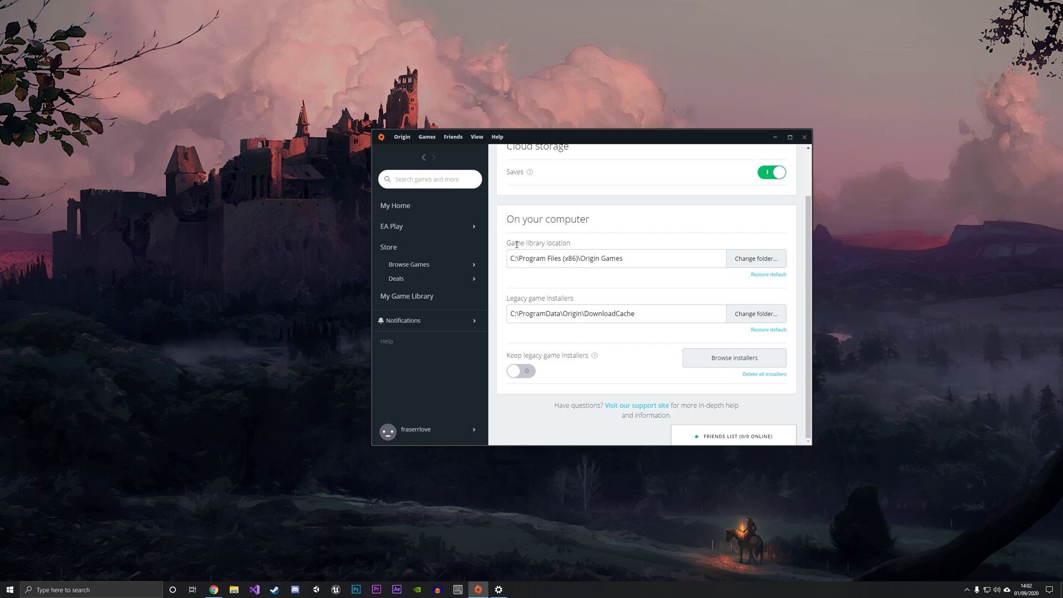
drag(517, 244, 571, 244)
click(568, 258)
Start changing the game library folder and browse to Backup 01 (Y:)
click(757, 261)
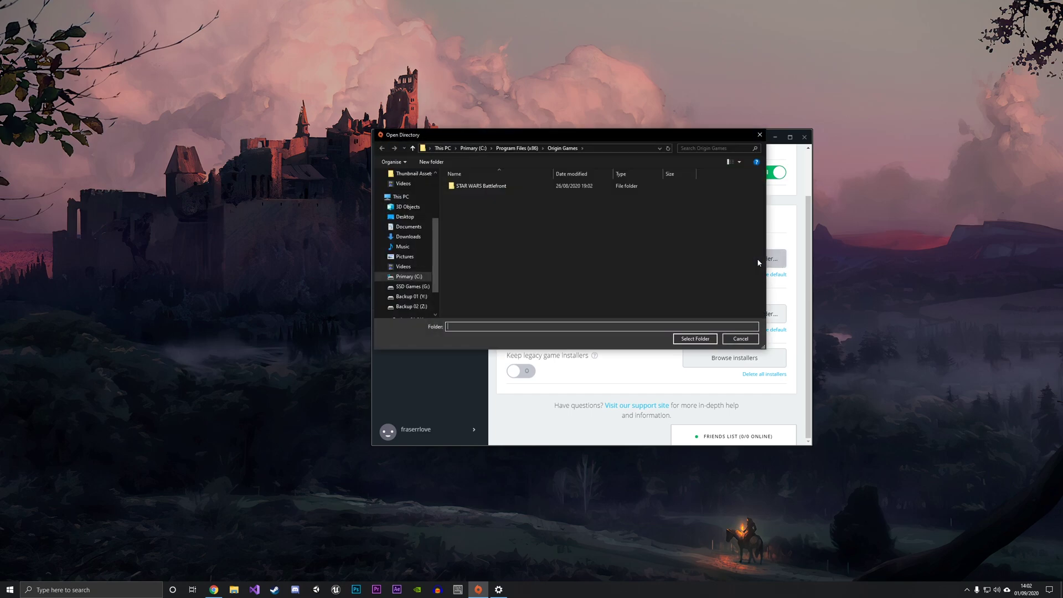
scroll(407, 260, down, 1)
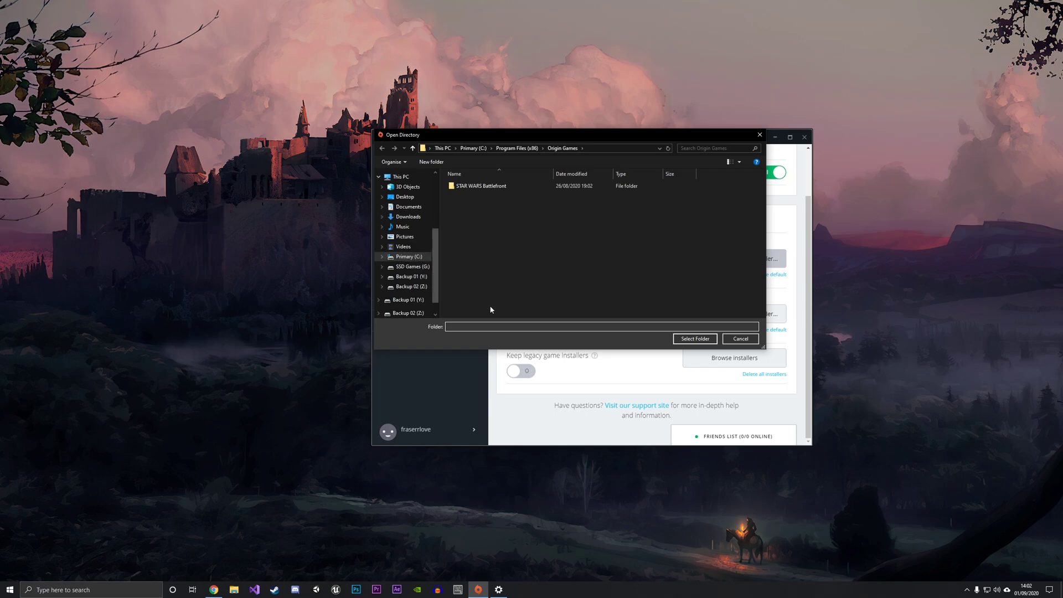
click(410, 278)
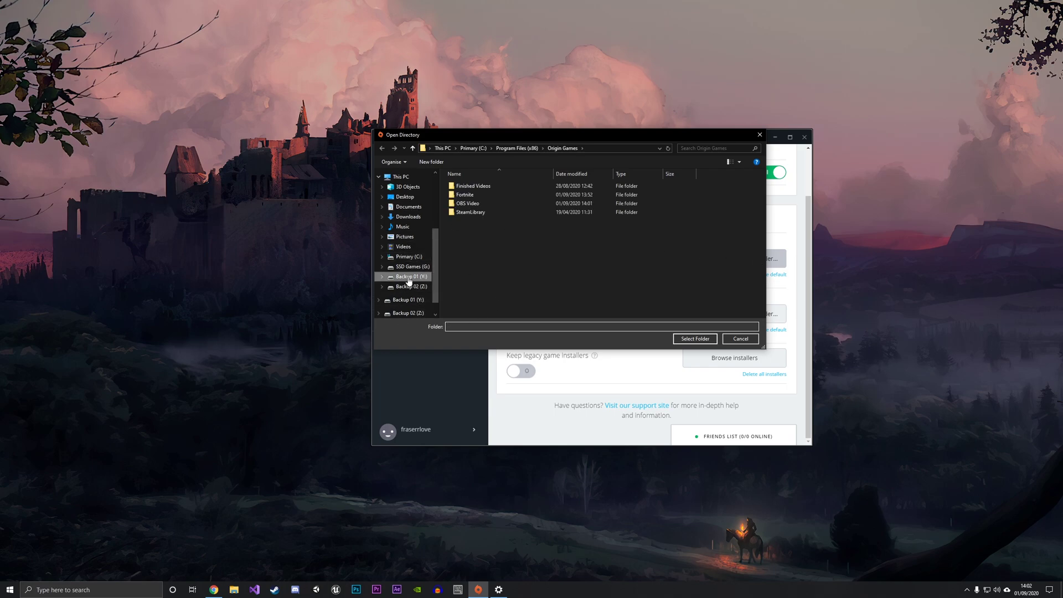
Create an 'Origin Games' folder on Y: and select it as the game library location
right_click(476, 249)
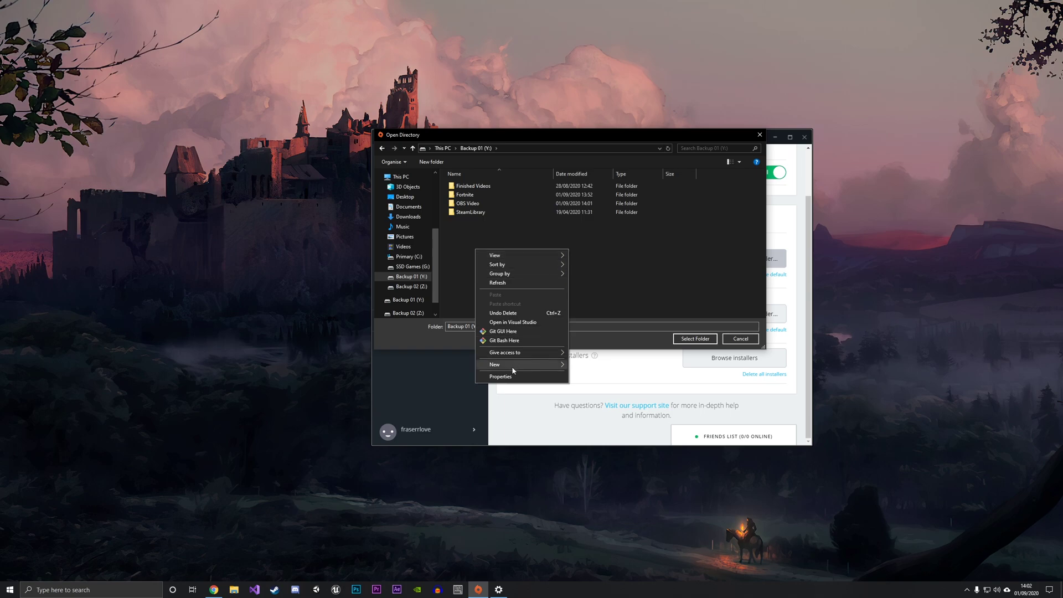
mouse_move(502, 365)
click(593, 365)
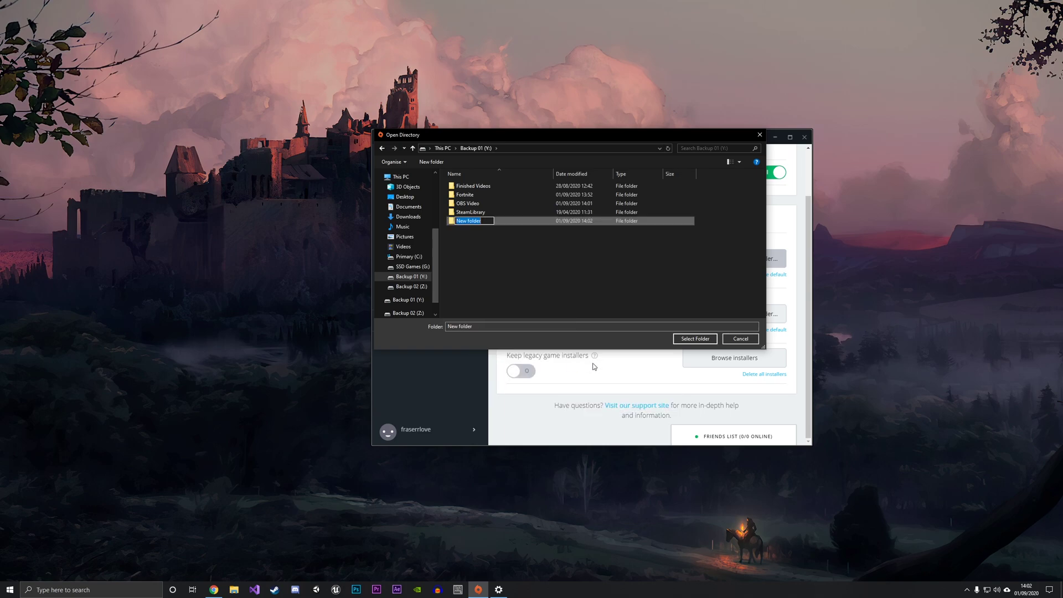
key(BackSpace)
text(On)
text(gin )
text(Games)
click(540, 224)
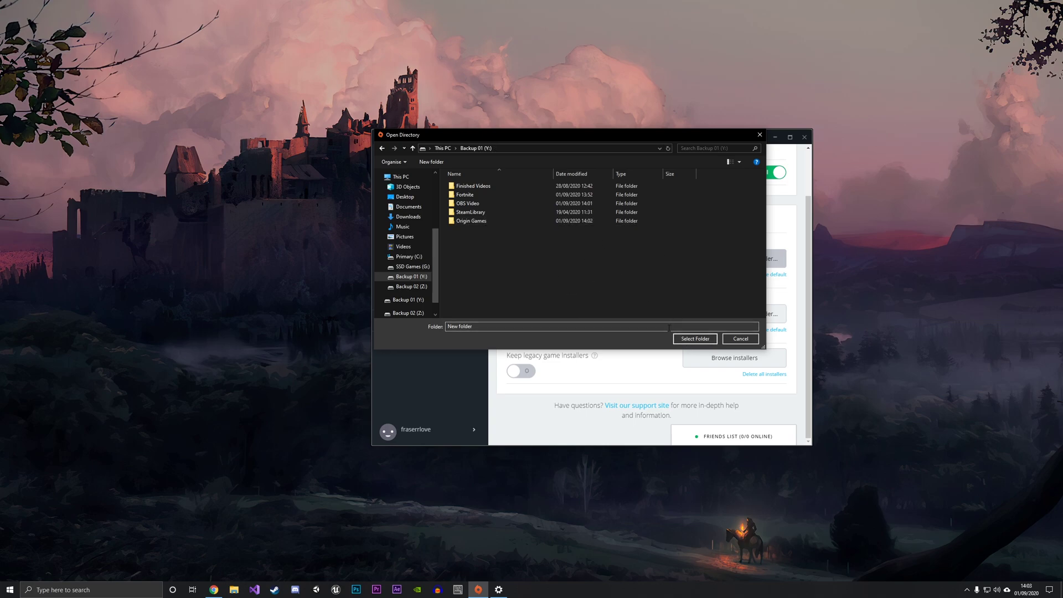
click(503, 222)
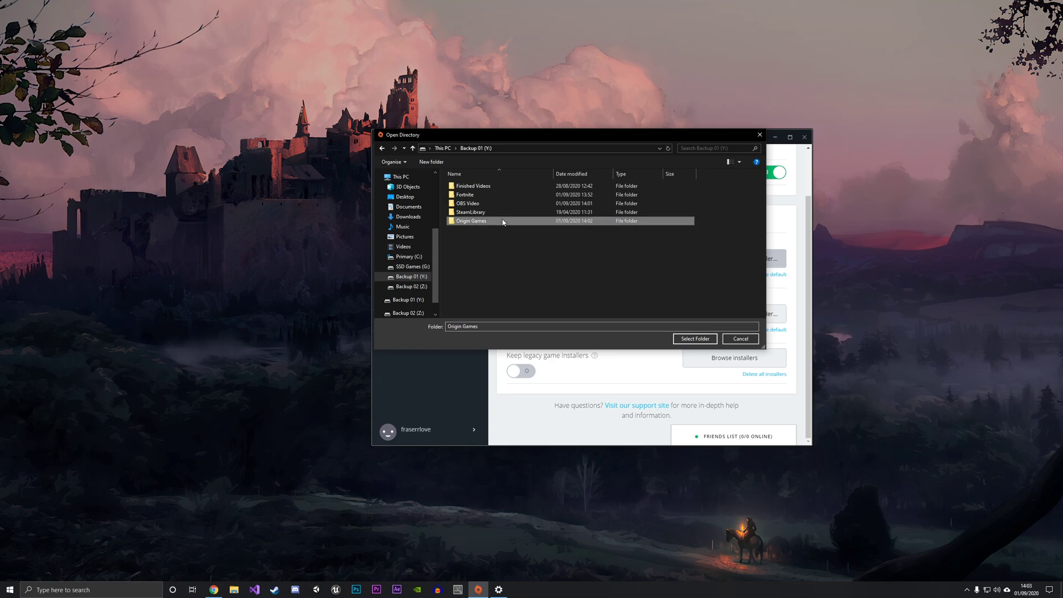
click(690, 340)
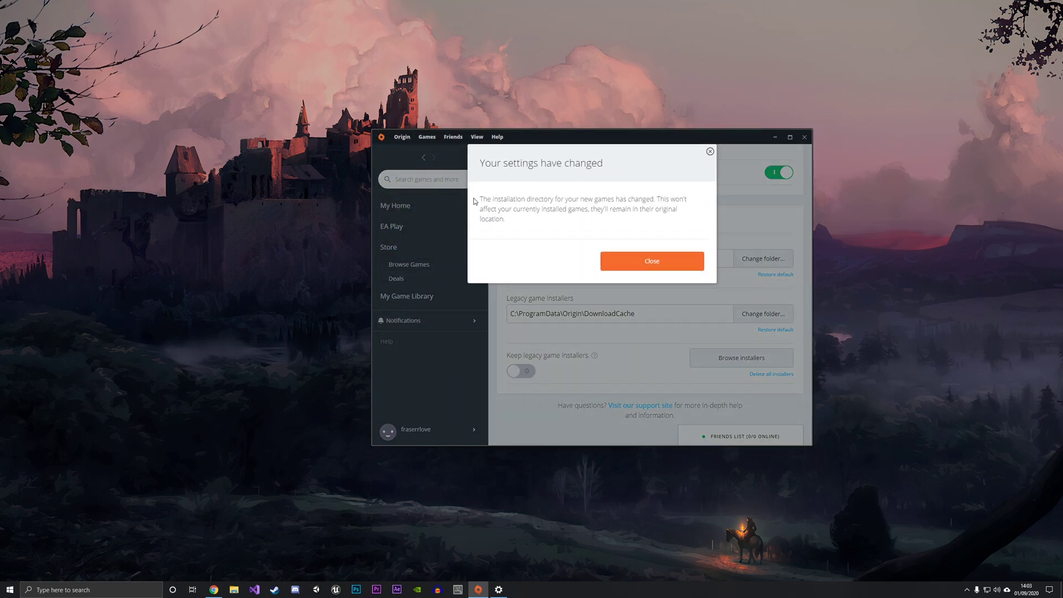
Dismiss the 'Your settings have changed' notice, leaving Y:\Origin Games as library location
drag(479, 199, 670, 200)
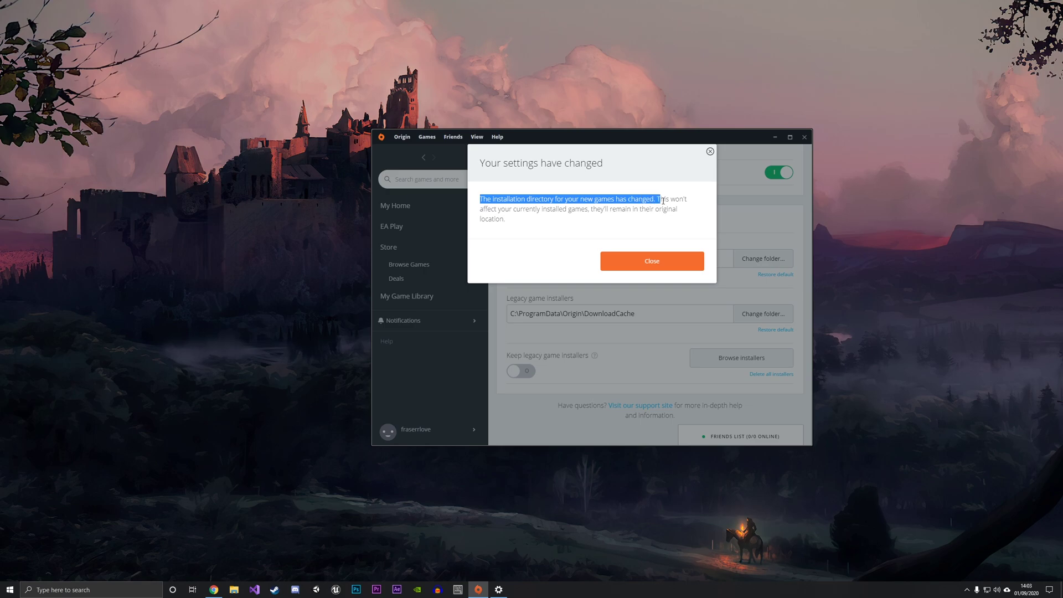
click(555, 202)
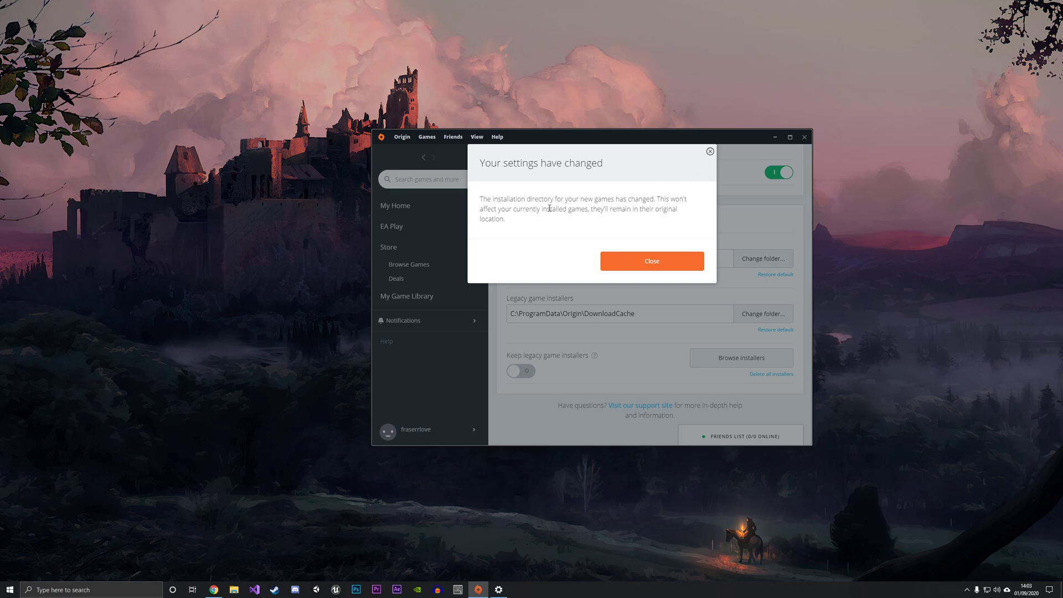
click(710, 152)
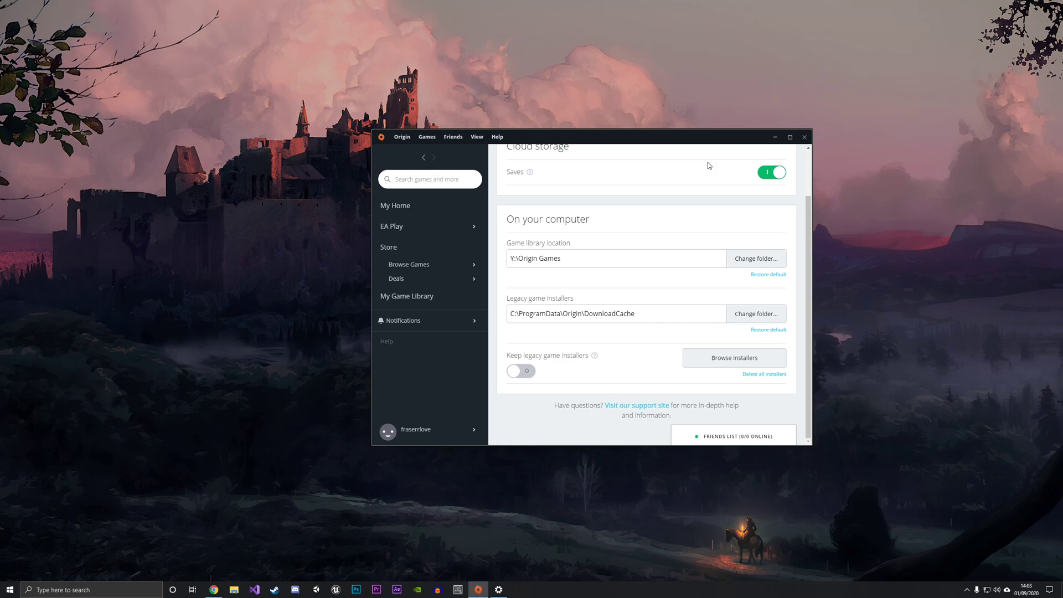
Minimize Origin, select STAR WARS Battlefront in C's Origin Games, then open Backup 01 (Y:)
click(773, 138)
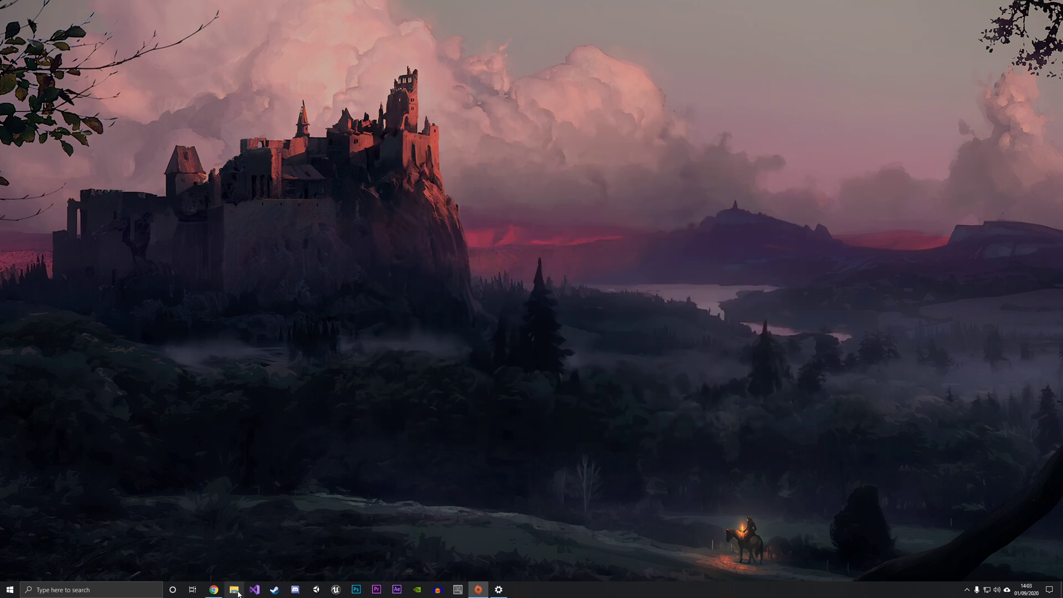
click(234, 589)
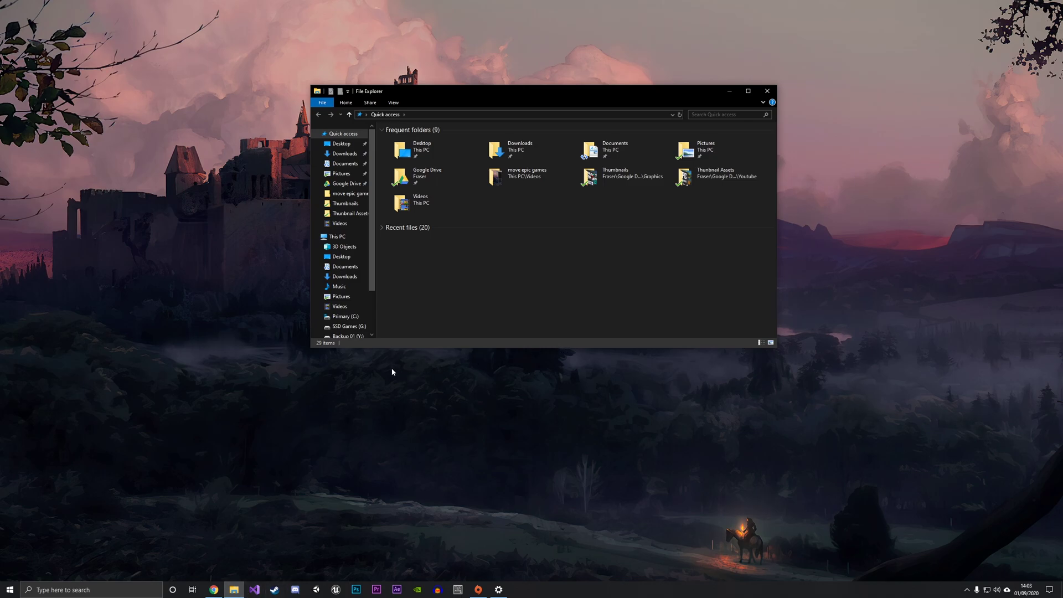
scroll(354, 287, down, 1)
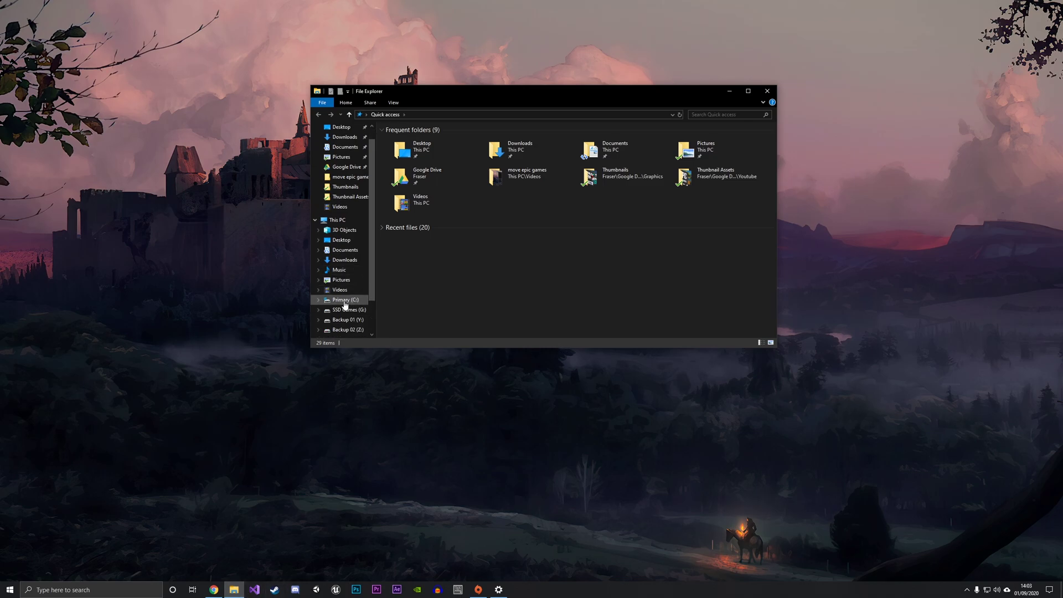
click(344, 299)
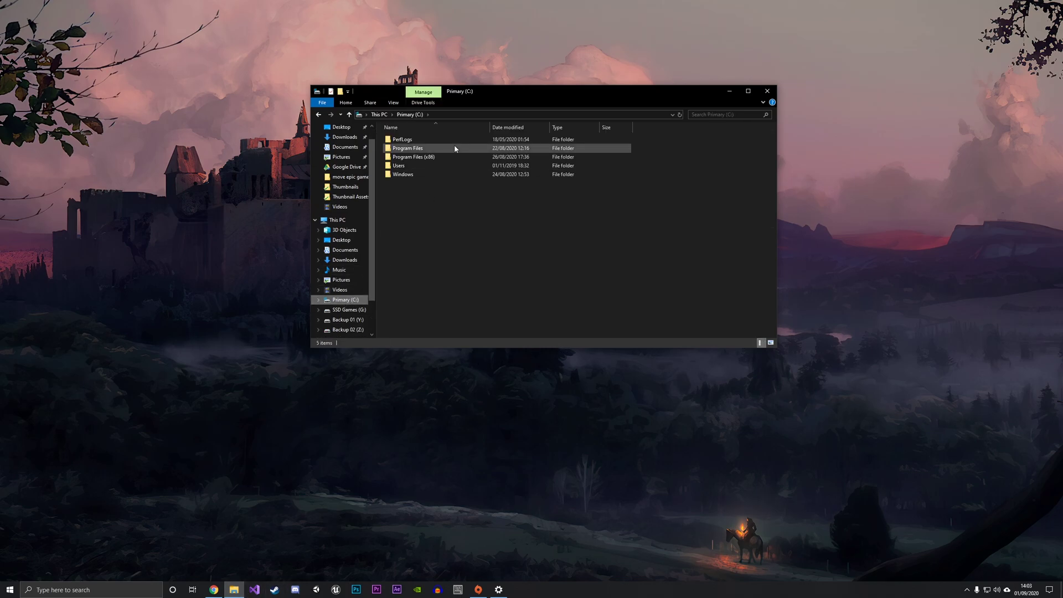
double_click(429, 158)
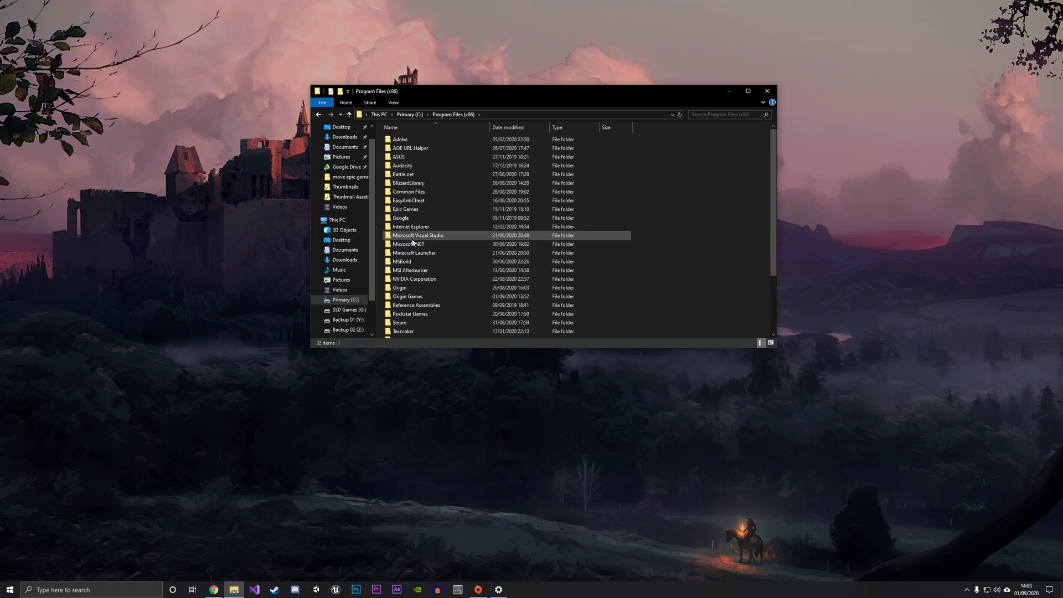
double_click(420, 296)
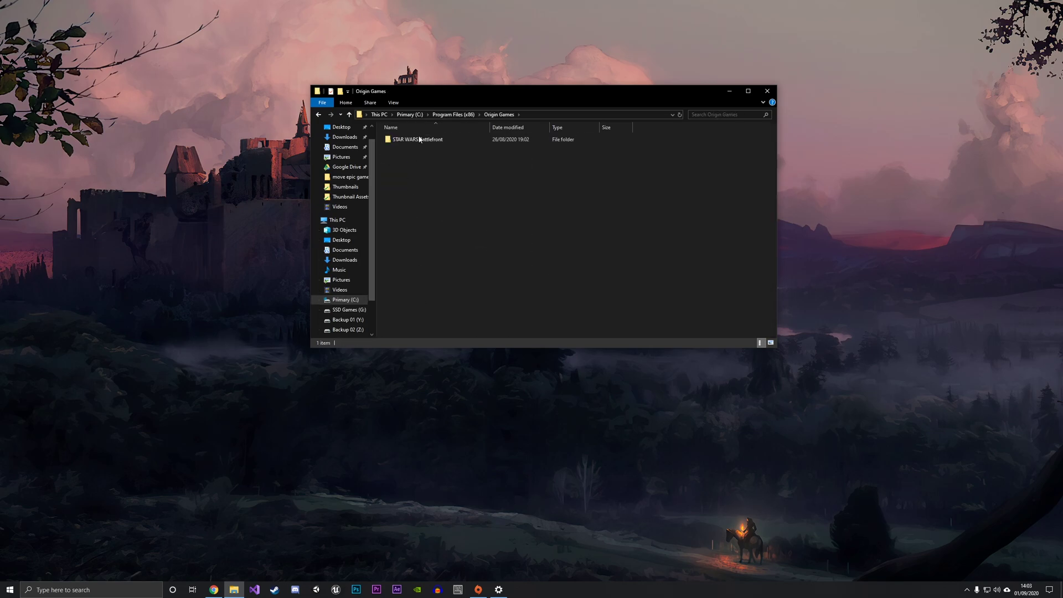
drag(614, 177, 382, 136)
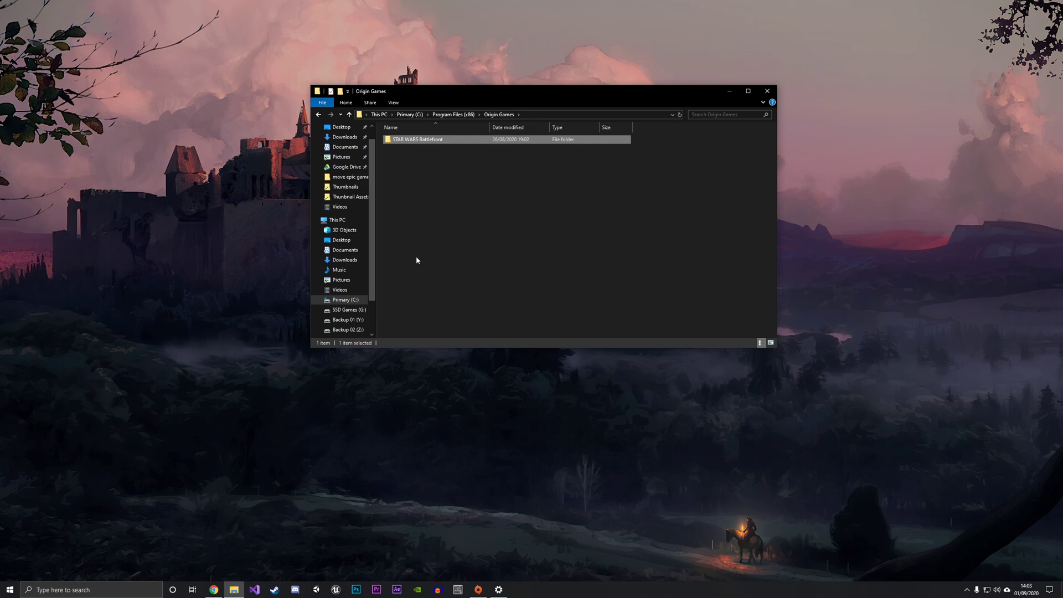
scroll(344, 310, down, 1)
click(345, 292)
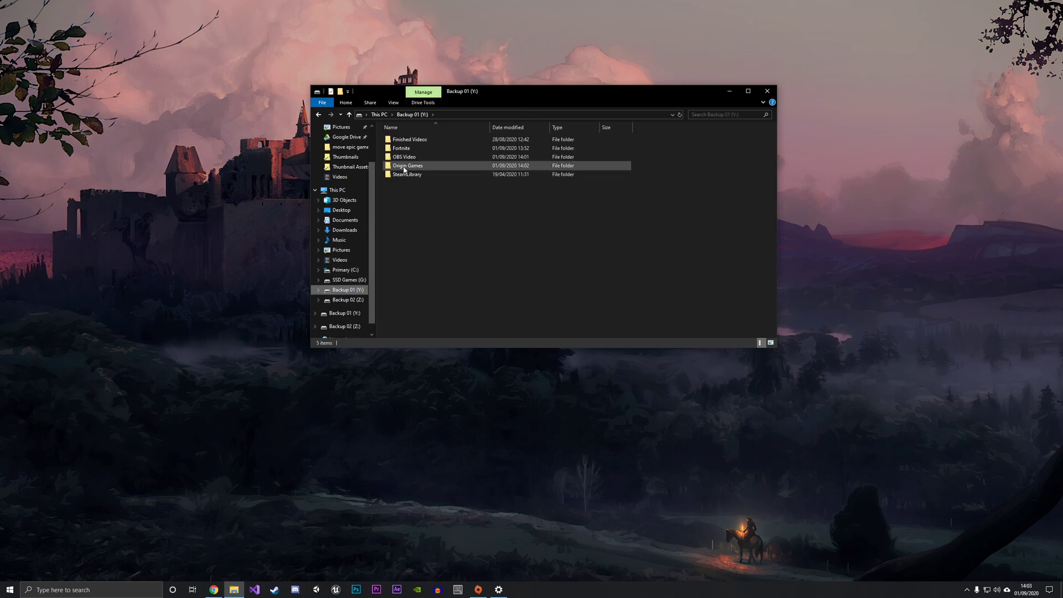
Paste the STAR WARS Battlefront folder into Y:\Origin Games
double_click(441, 166)
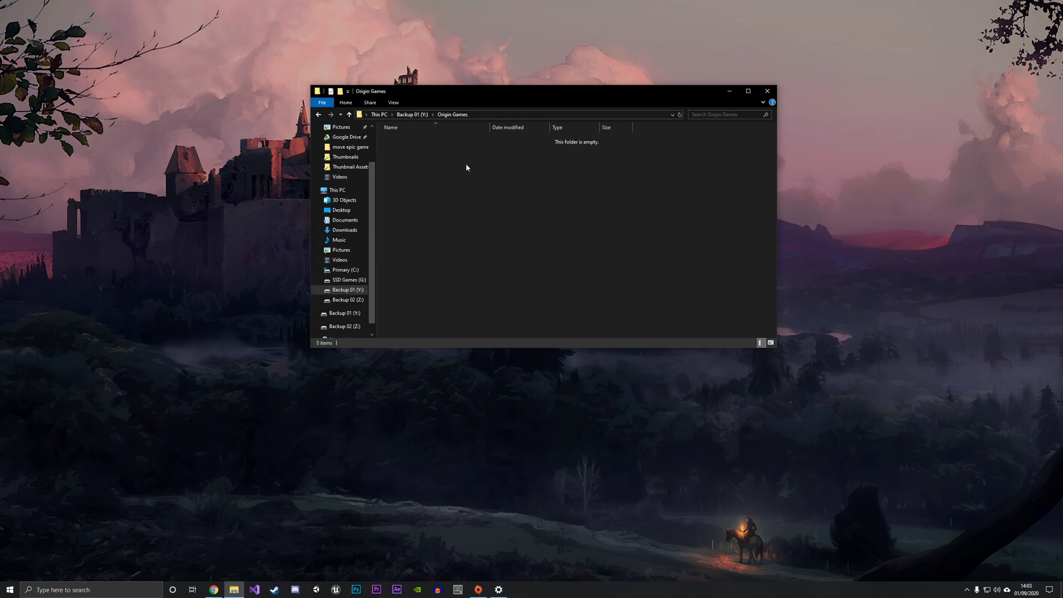
key(ctrl+v)
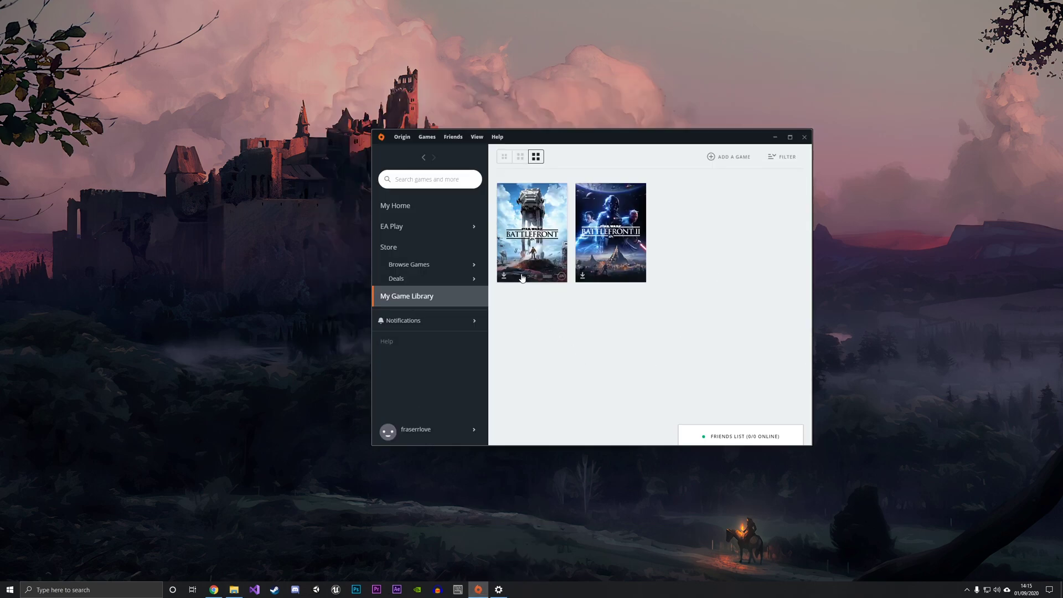
Use Locate Game to point Star Wars Battlefront at Y:\Origin Games\STAR WARS Battlefront
click(552, 275)
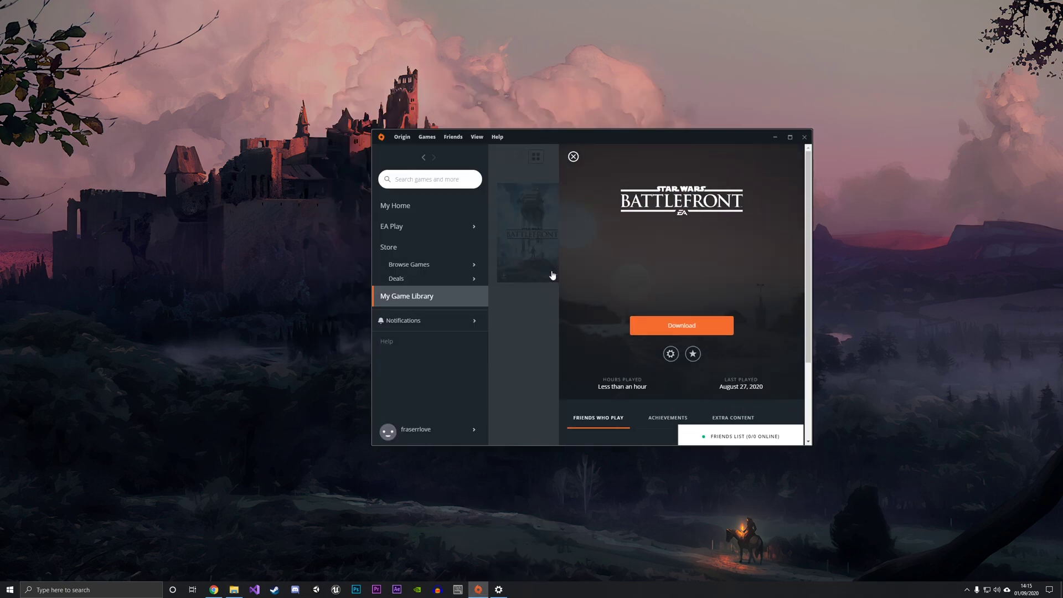
click(671, 356)
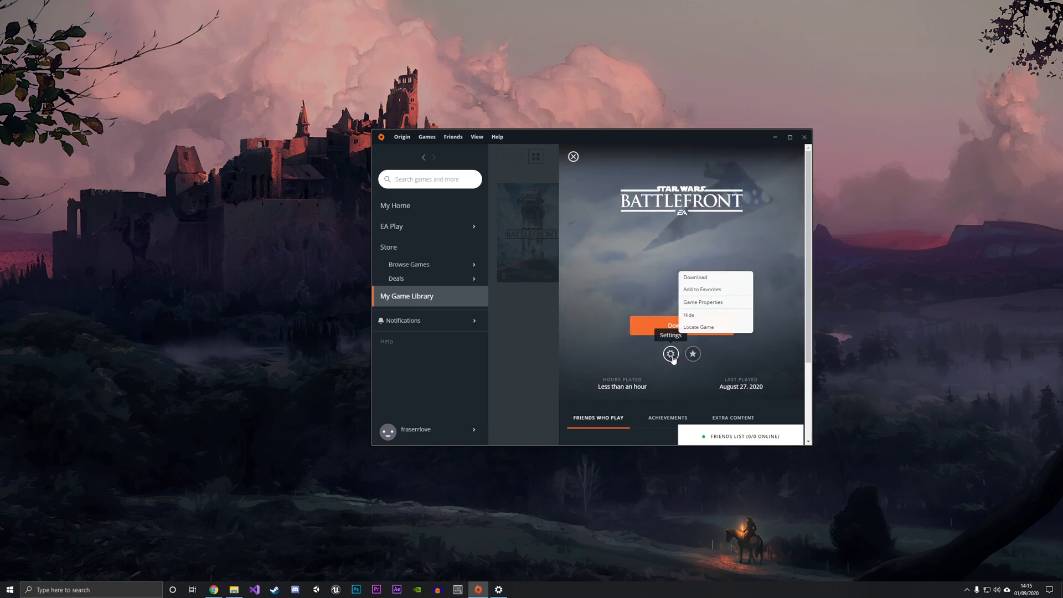
click(692, 327)
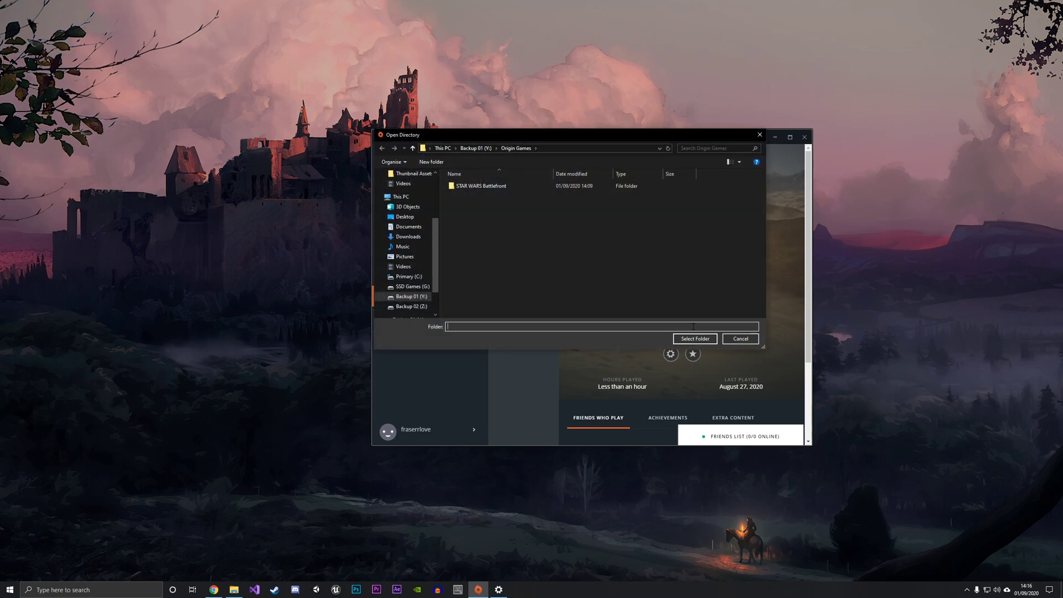
click(512, 187)
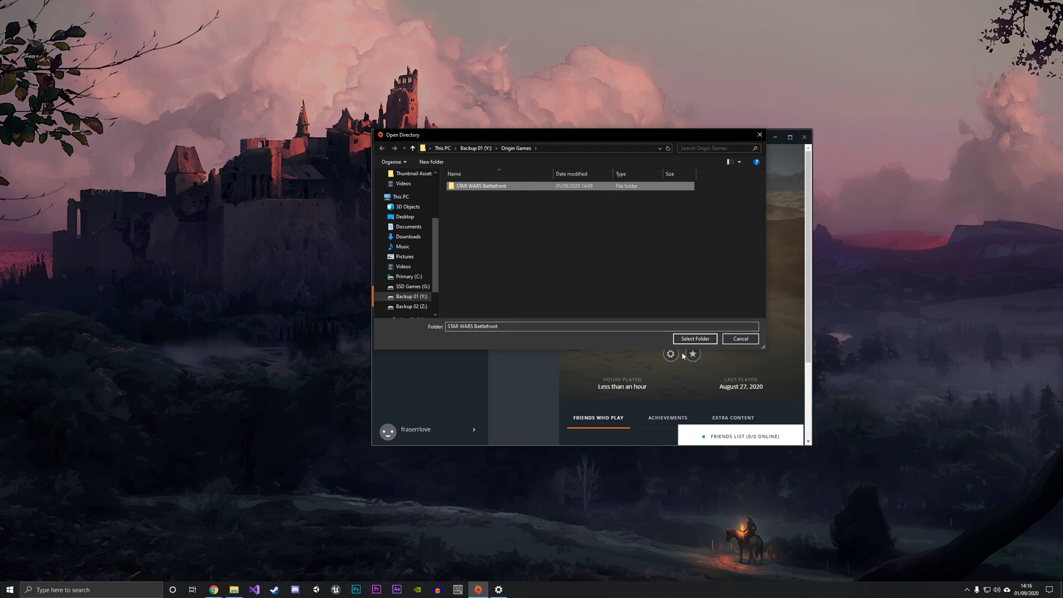
click(690, 338)
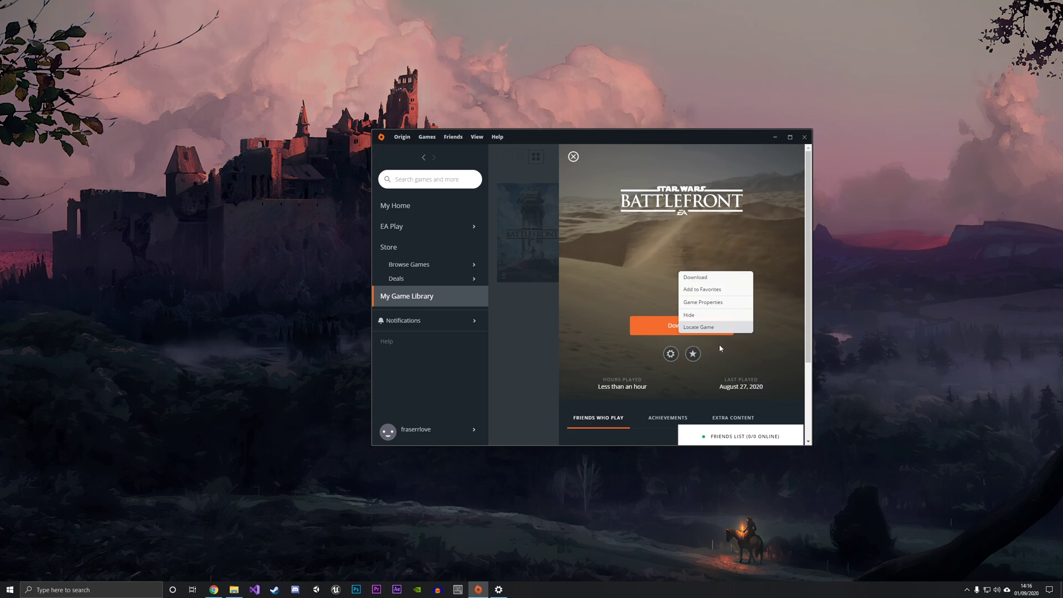